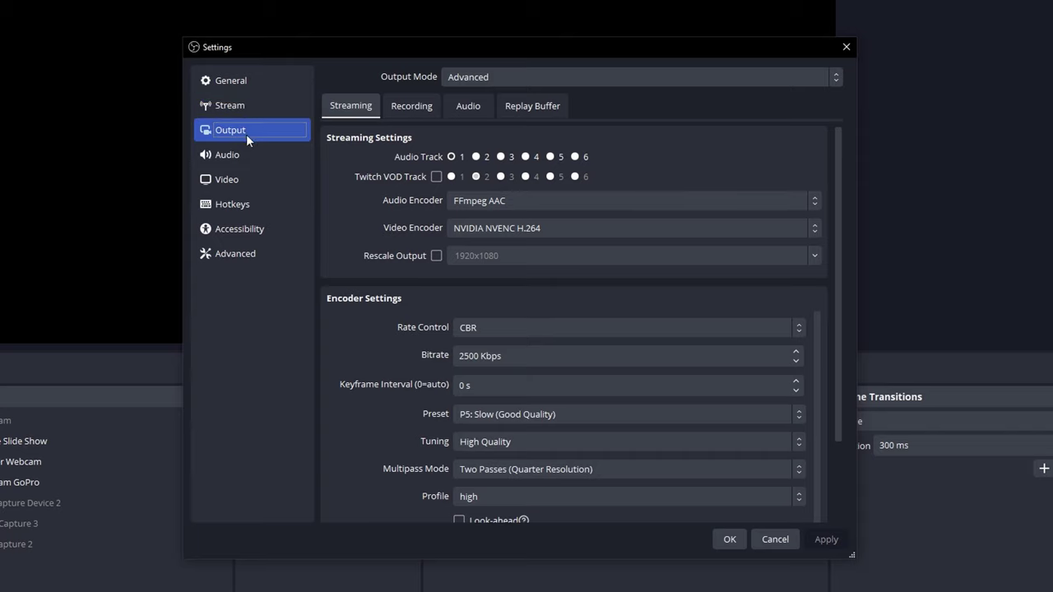
- Set the output mode to Advanced and the recording format to Matroska Video (.mkv)
click(488, 77)
click(481, 108)
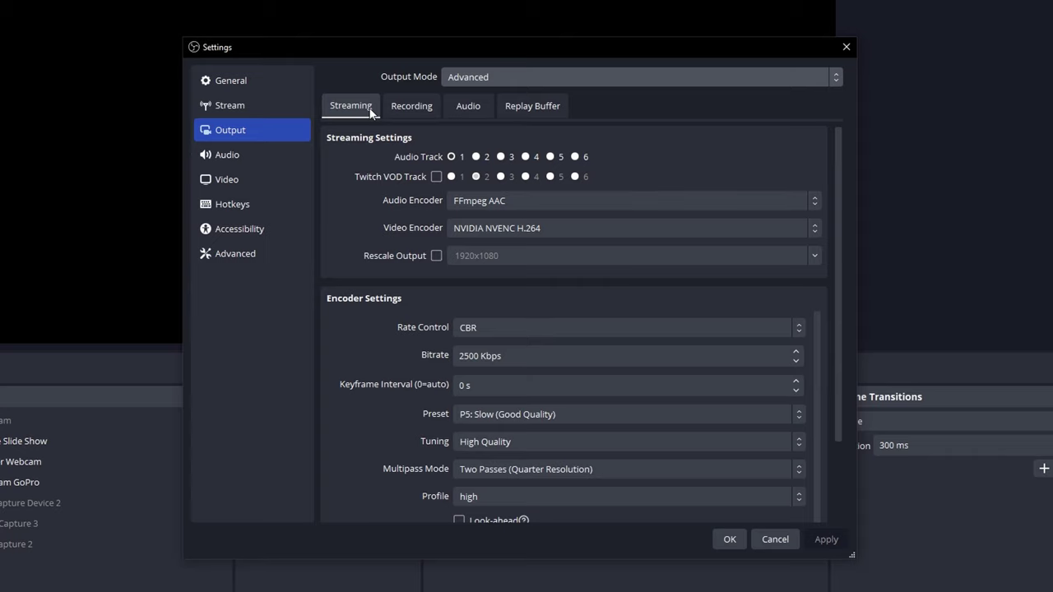
click(397, 112)
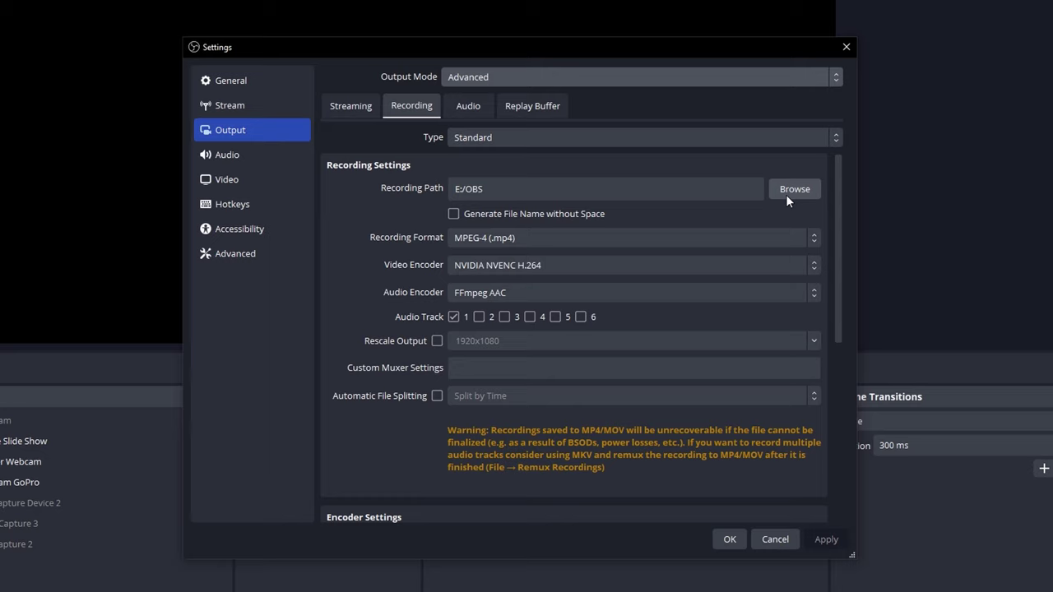
click(532, 237)
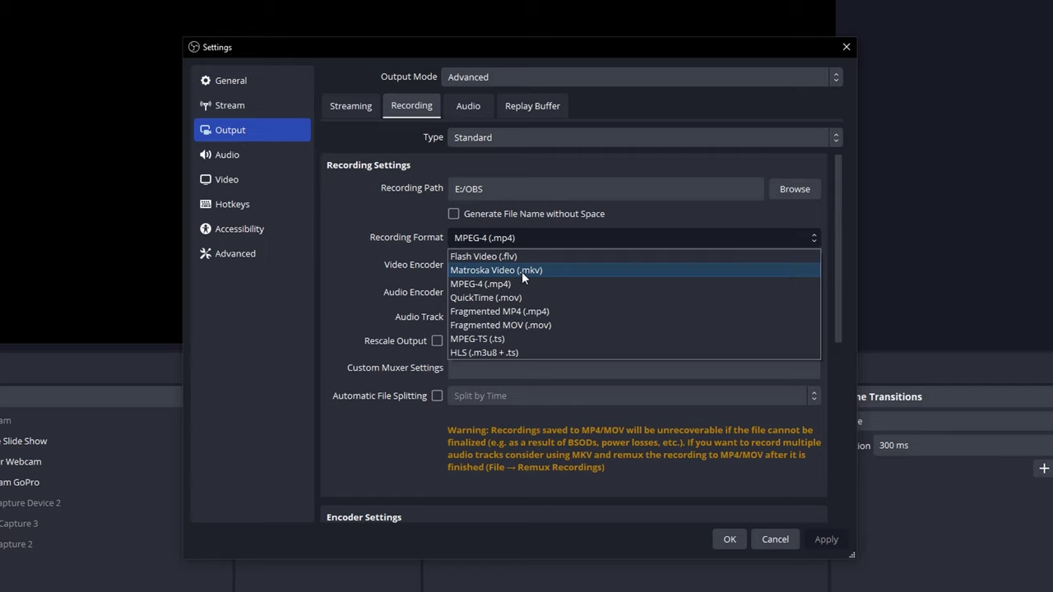
click(547, 269)
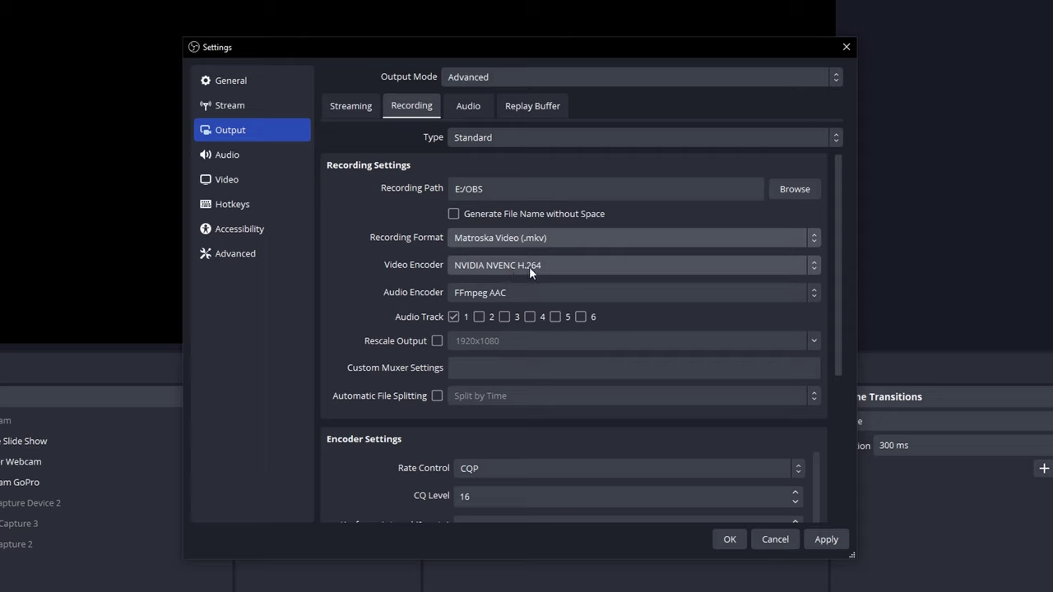
- Choose NVIDIA NVENC H.264 as the video encoder for recordings
click(578, 268)
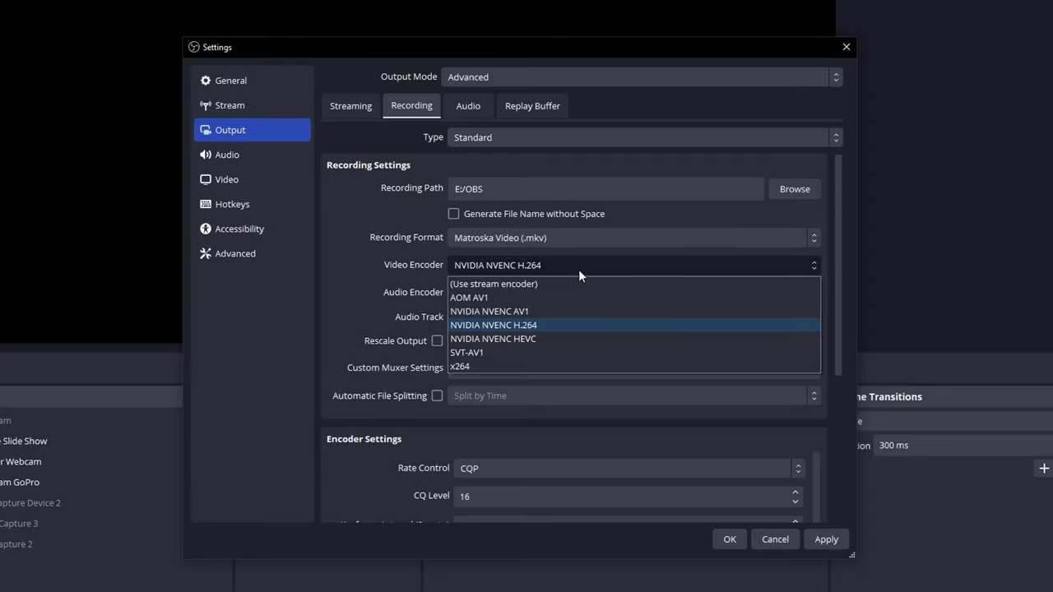
click(540, 327)
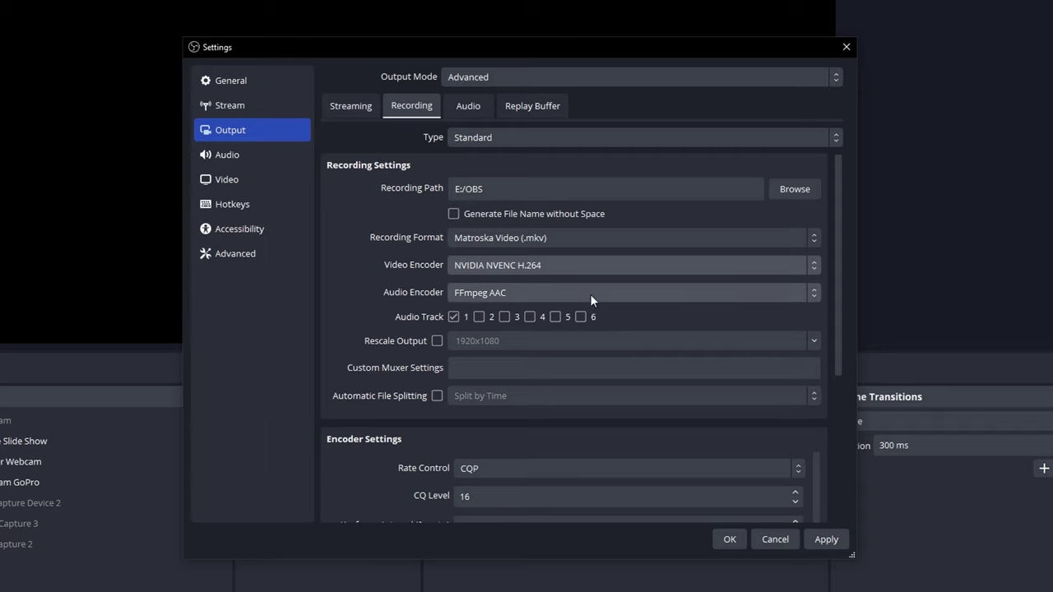
click(453, 317)
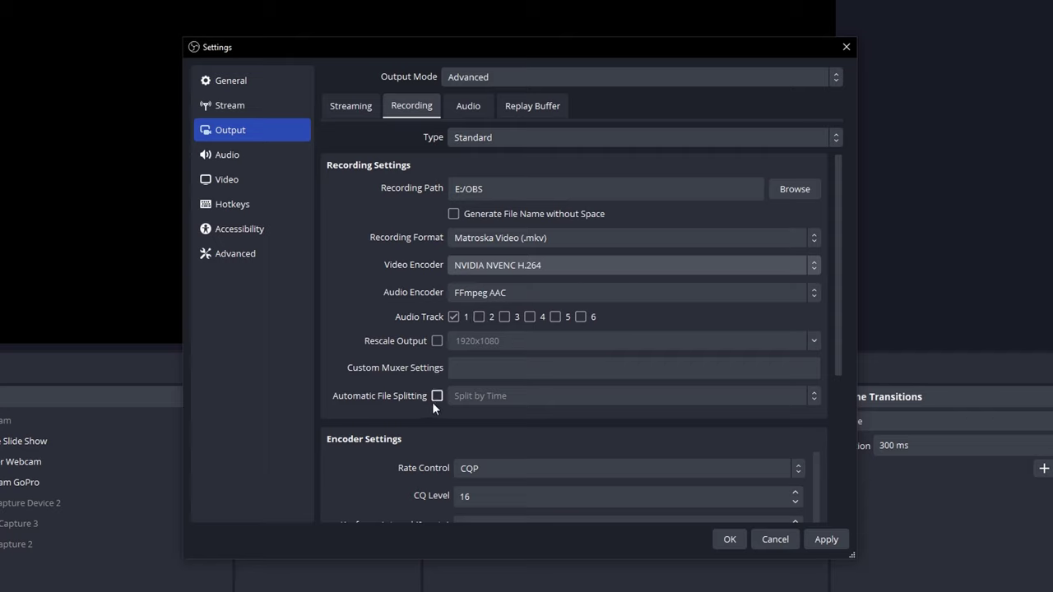
- Set the recording encoder's rate control to CQP
drag(838, 326, 847, 470)
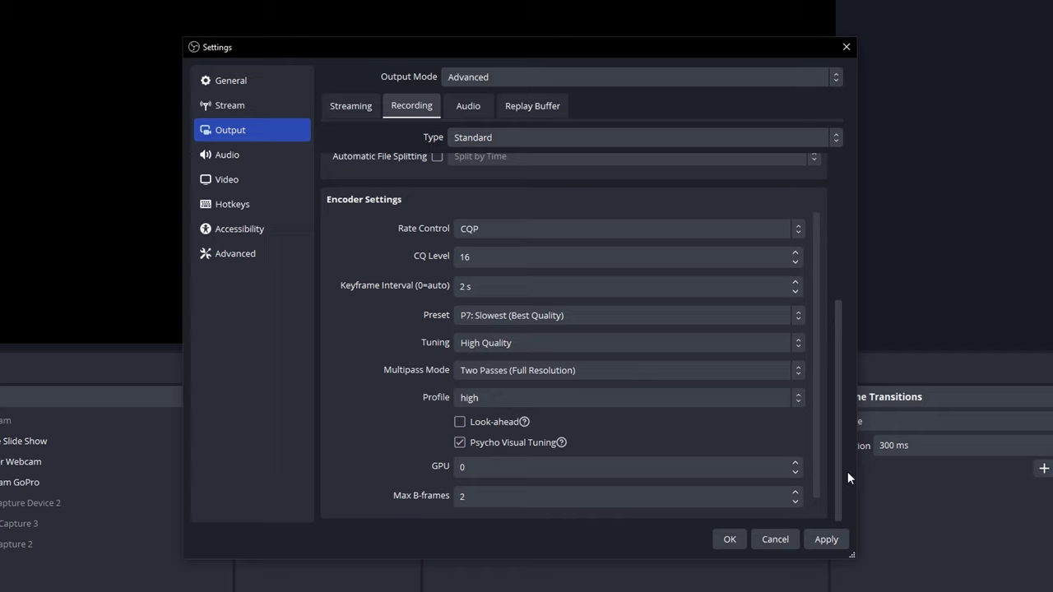
click(550, 227)
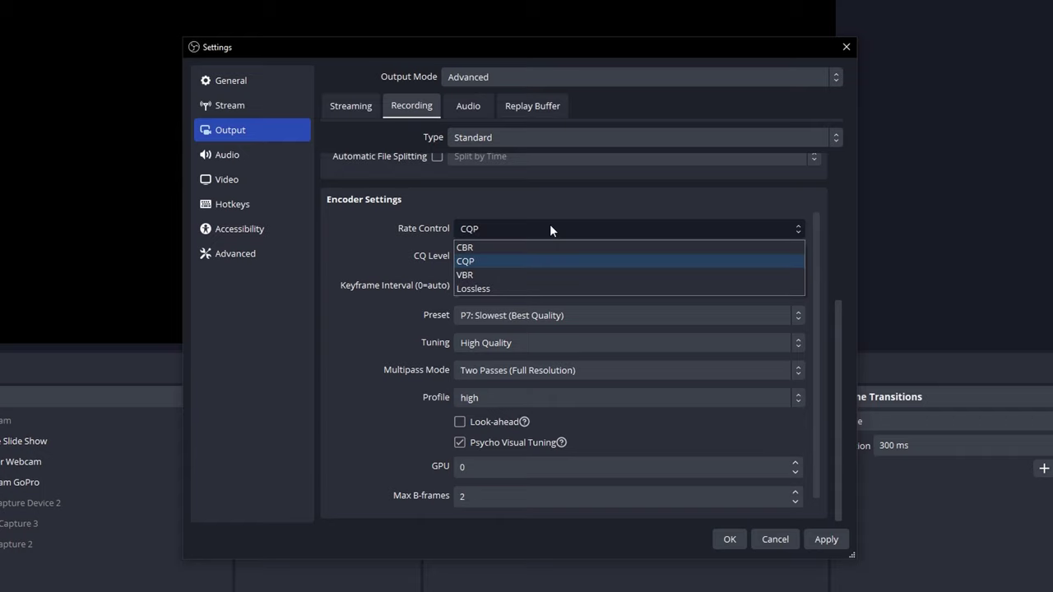
click(474, 260)
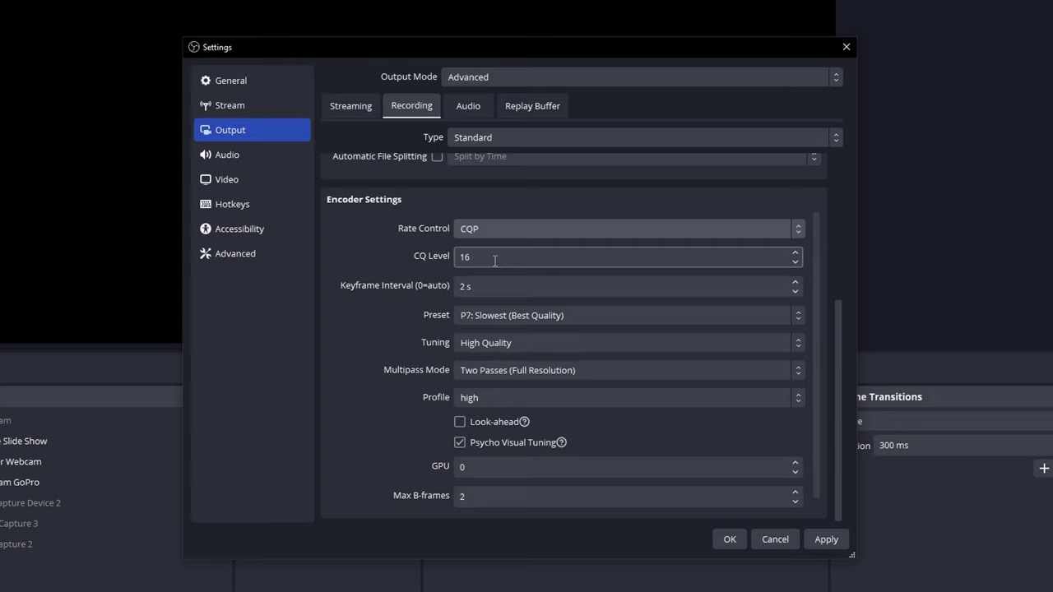
- Try CQ levels of 20 and 16 for the recording encoder
click(494, 259)
double_click(498, 260)
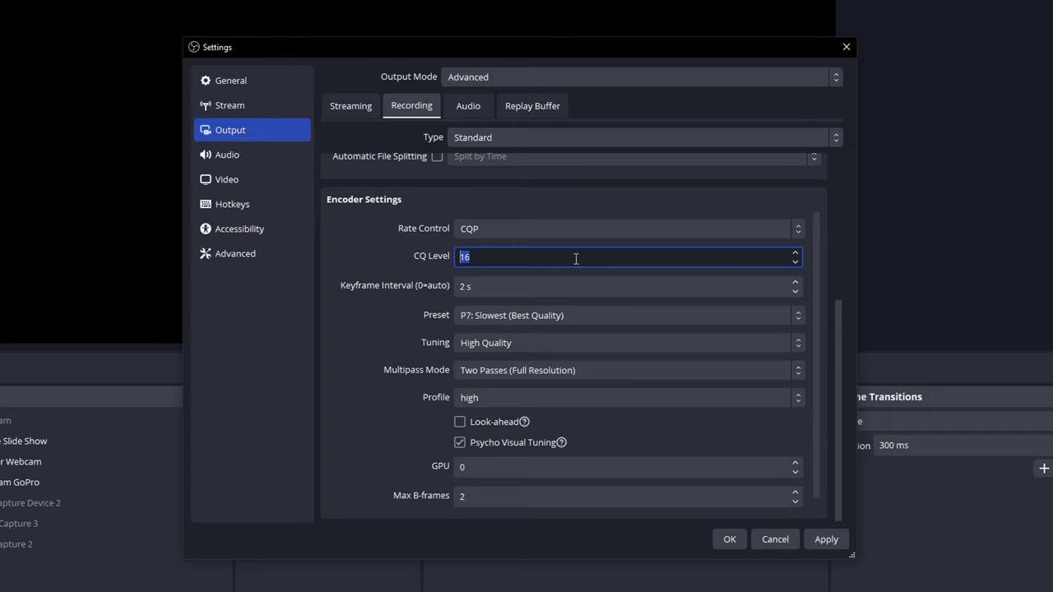
text(20)
key(BackSpace)
key(BackSpace)
text(16)
- Set the recording encoder's CQ level to 18
double_click(482, 258)
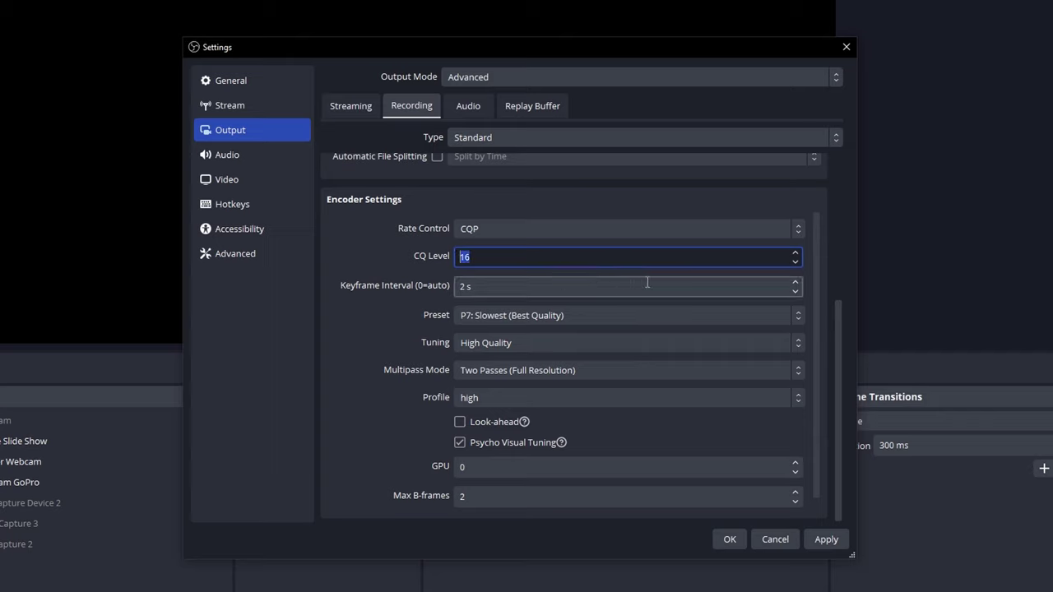
text(18)
drag(576, 259, 409, 260)
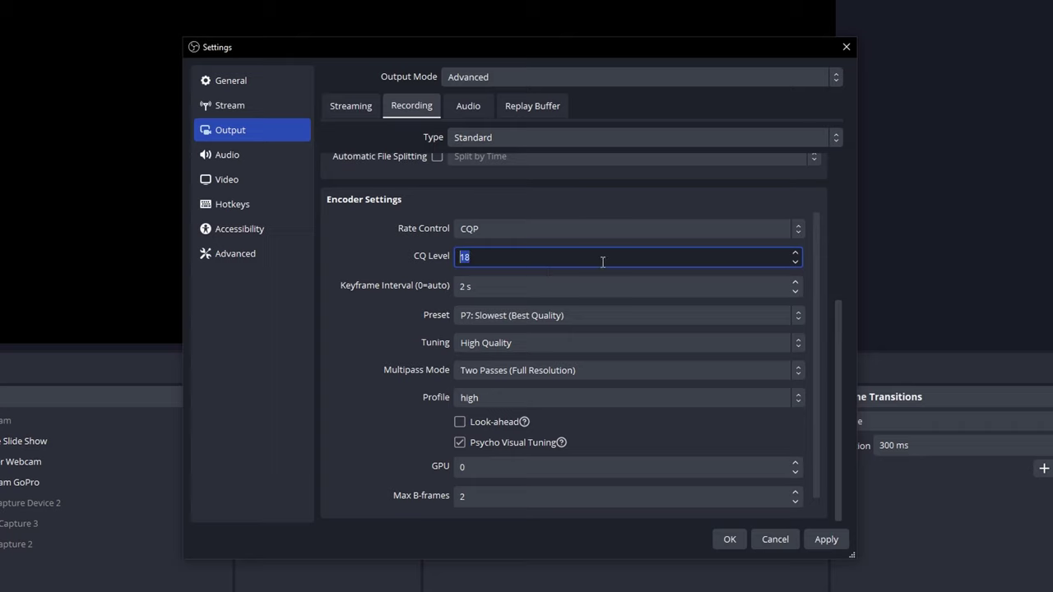
text(16)
key(BackSpace)
text(8)
drag(602, 261, 438, 263)
- Set the encoder preset to P7: Slowest (Best Quality) and the multipass mode to Two Passes (Full Resolution)
click(500, 315)
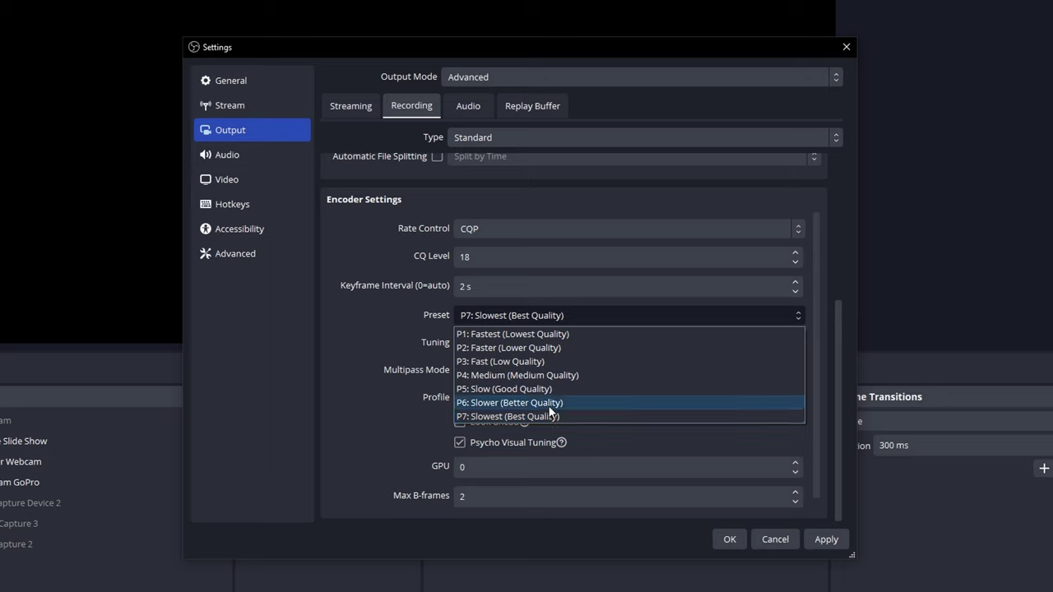
click(522, 416)
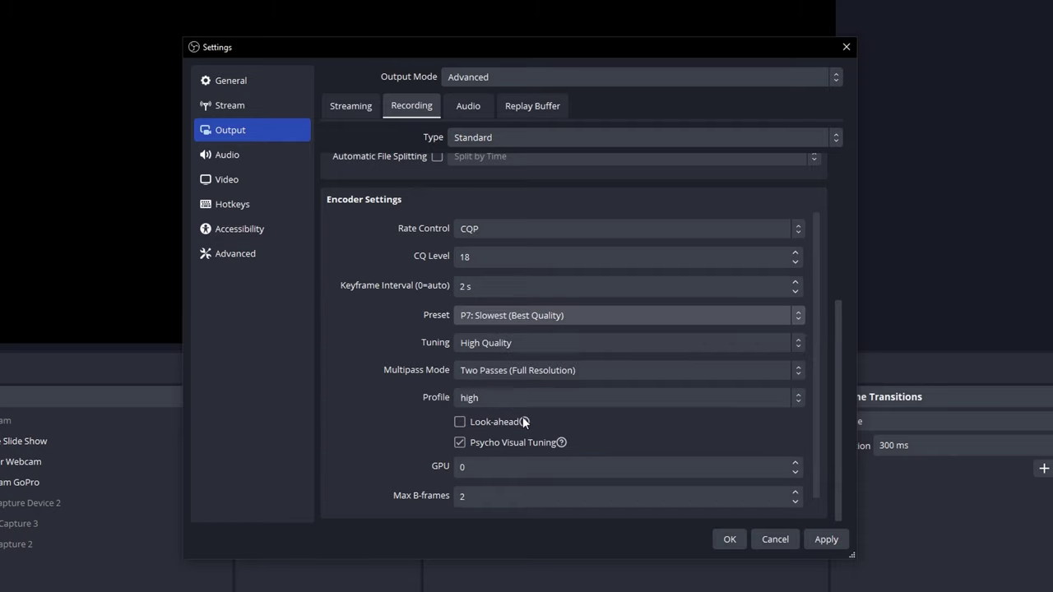
click(500, 368)
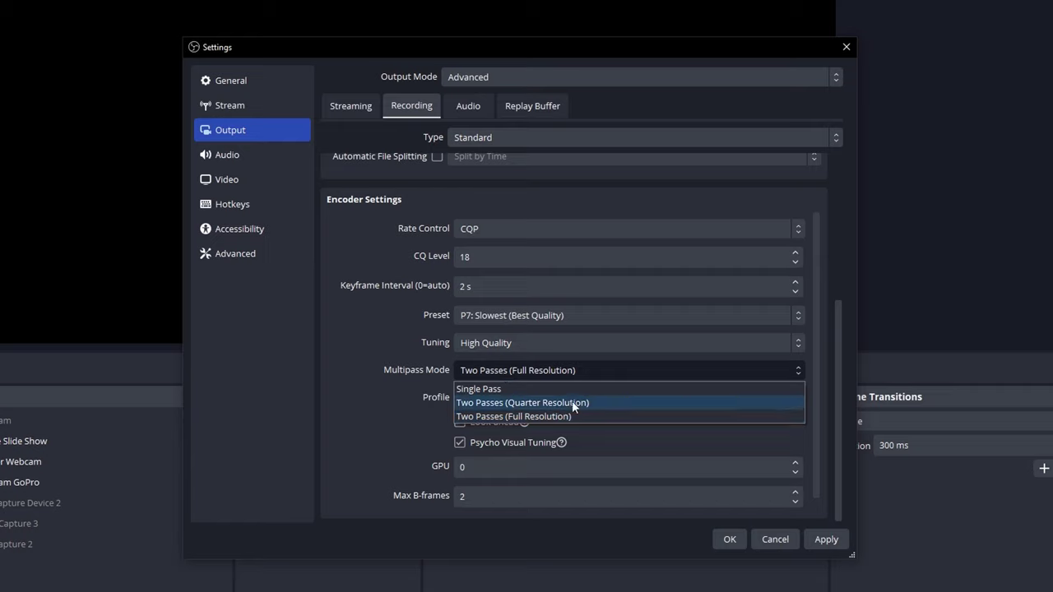
click(535, 415)
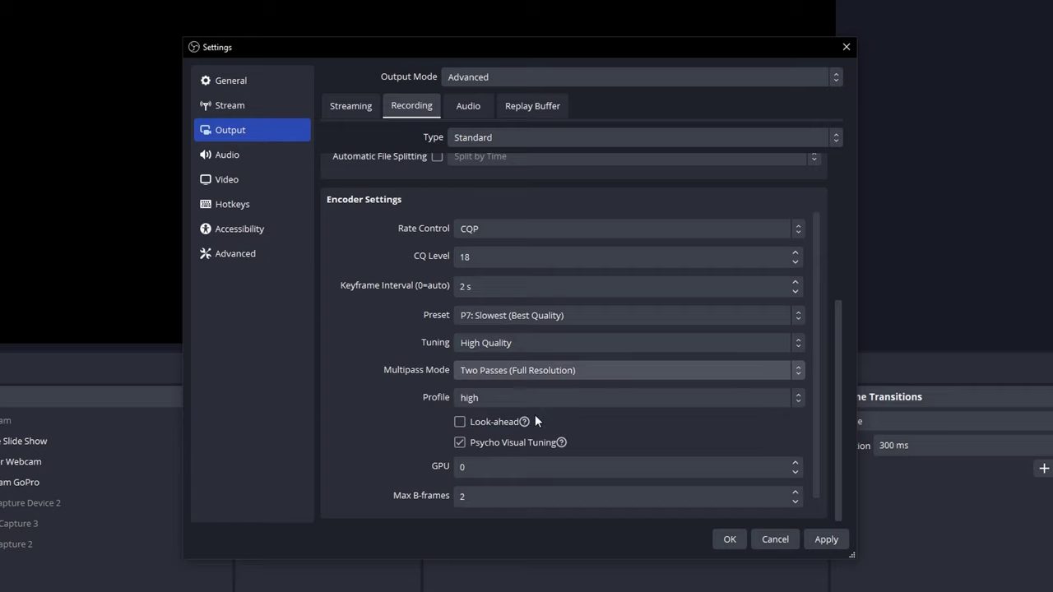
- Review the multipass mode and profile choices, and apply the recording encoder settings
click(567, 370)
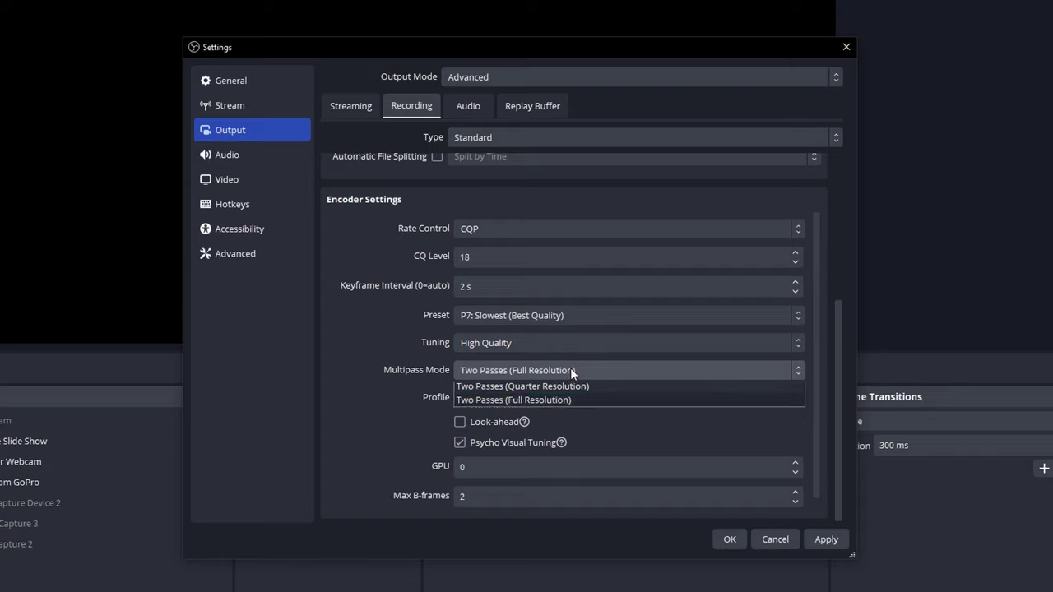
click(636, 372)
click(533, 393)
click(533, 393)
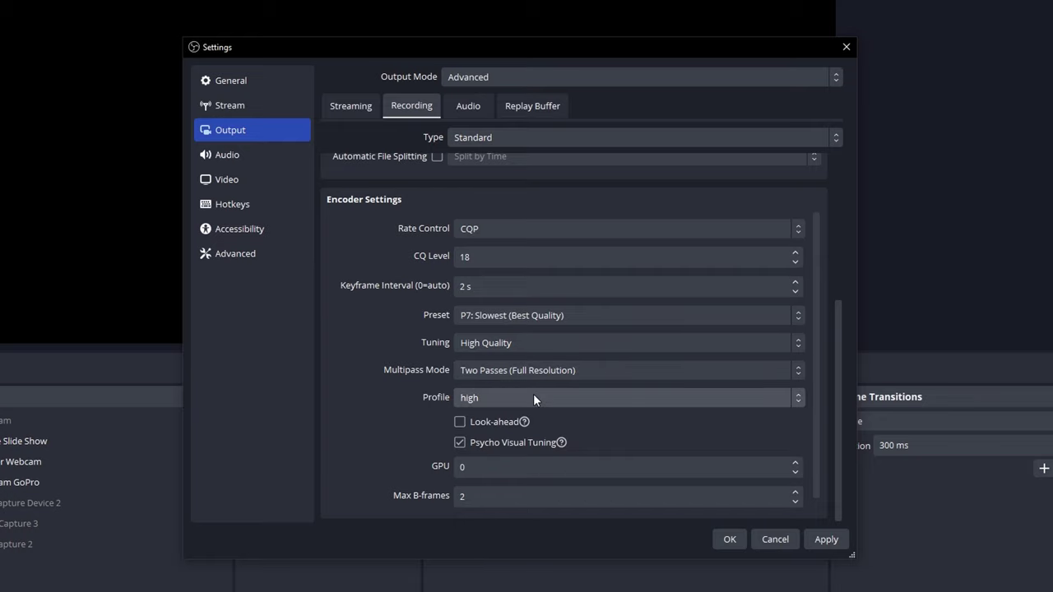
scroll(457, 418, down, 1)
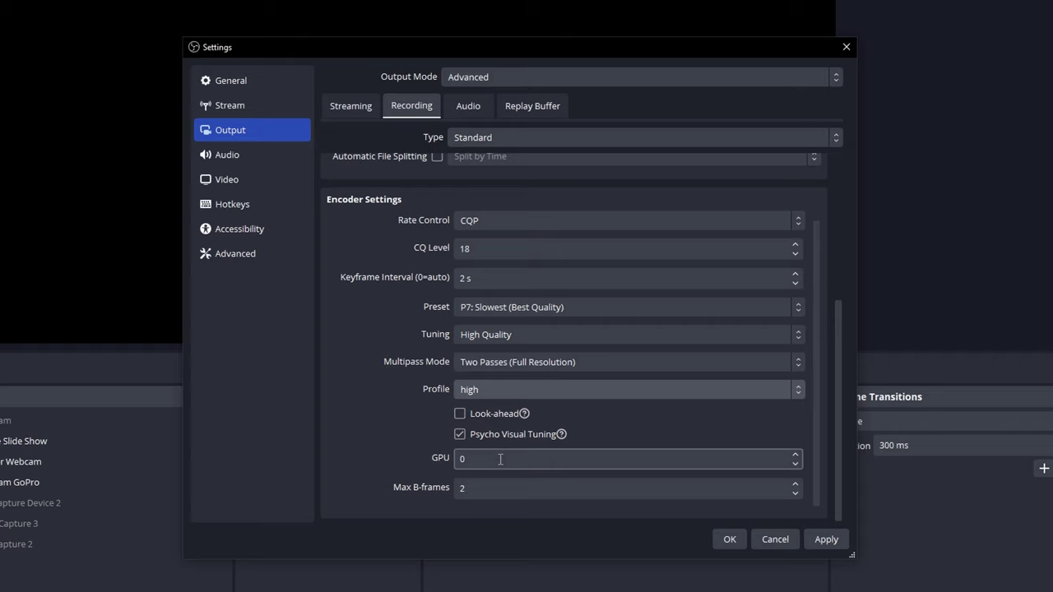
click(826, 540)
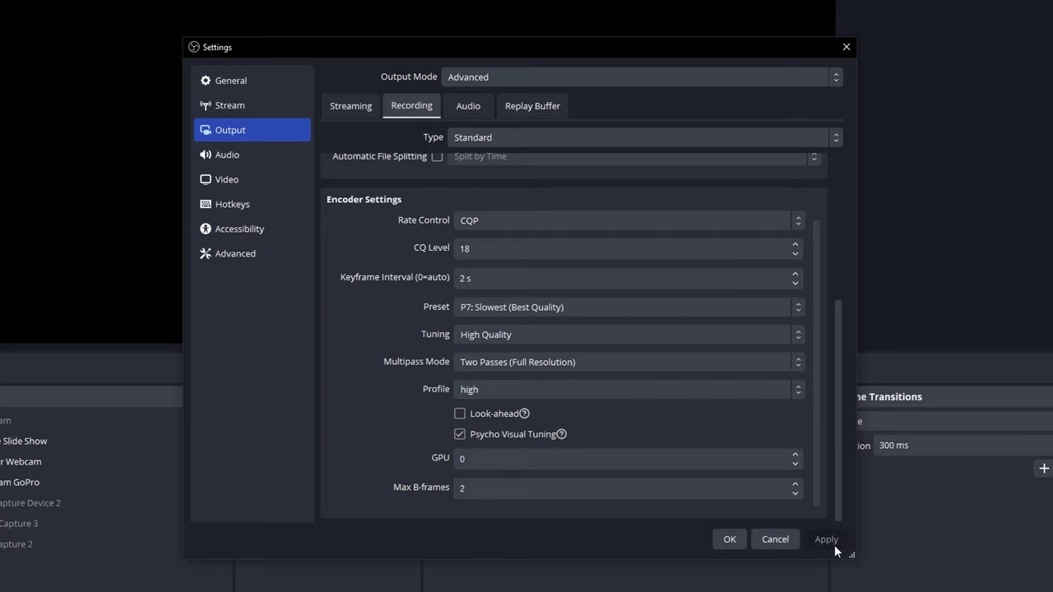
- Look over the output settings for the audio tracks and the replay buffer
click(454, 111)
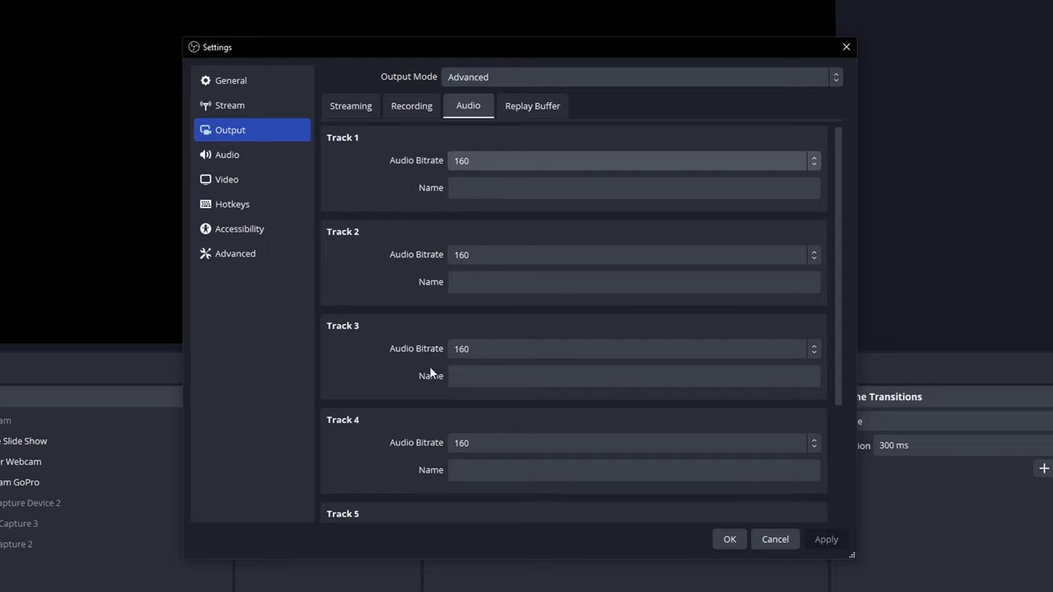
click(521, 106)
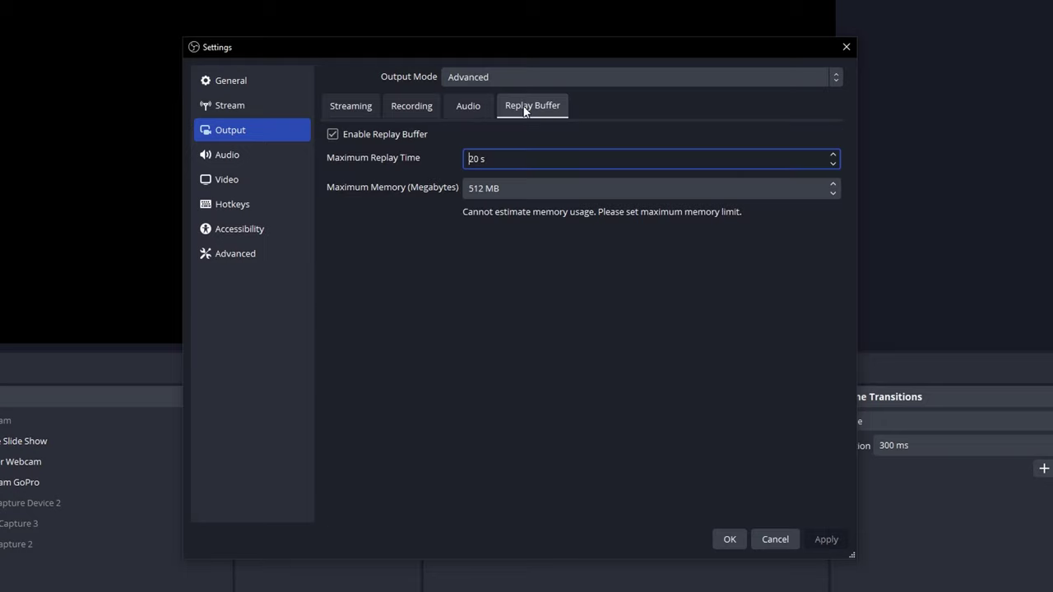
click(656, 159)
- Set the audio sample rate to 48 kHz and the Mic/Auxiliary Audio device to Microphone (5- AT2020USB+)
click(257, 150)
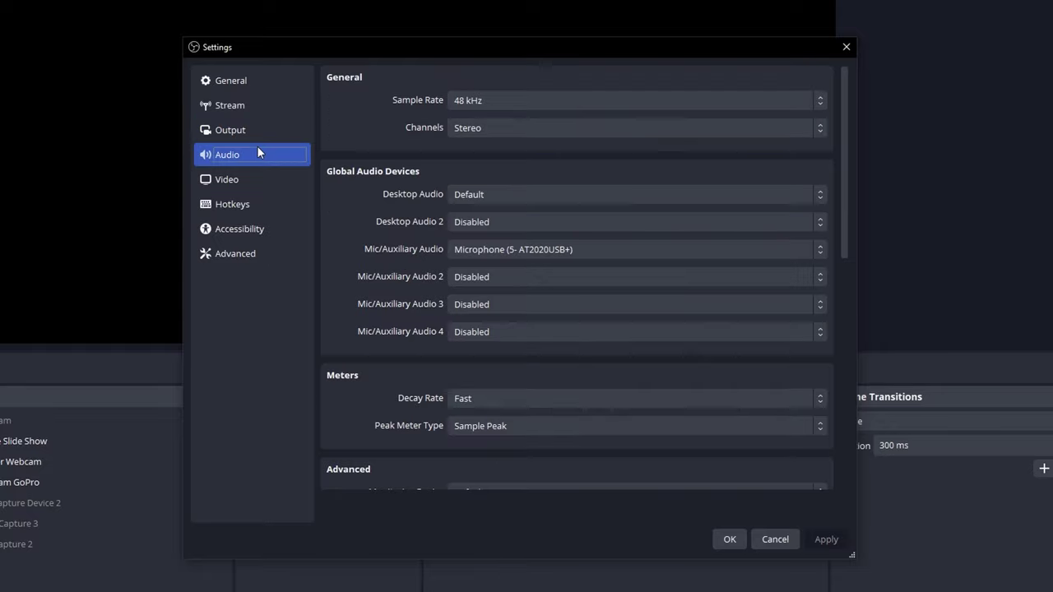
click(498, 101)
click(489, 131)
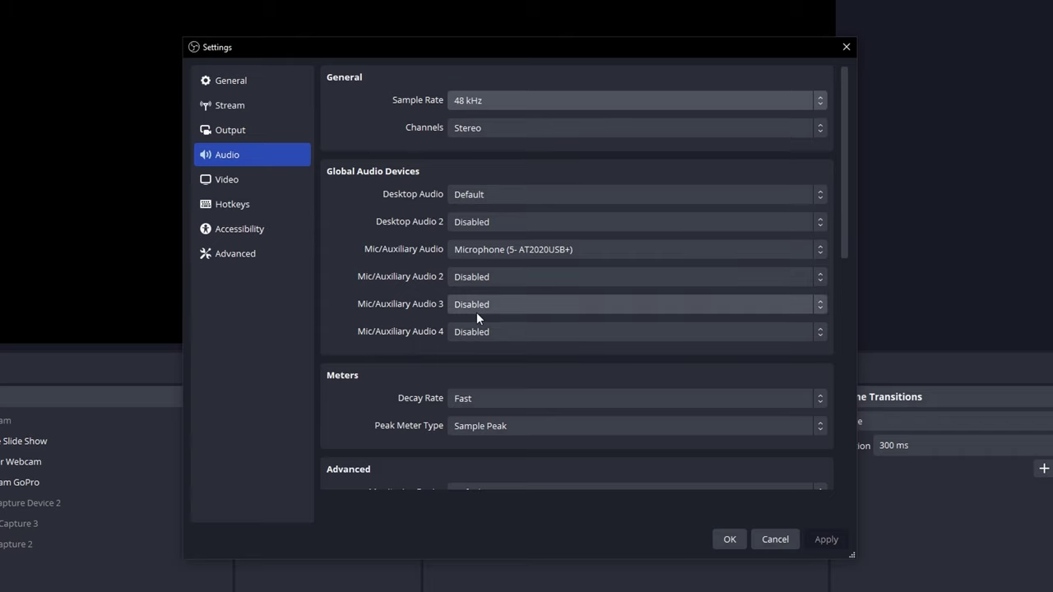
click(466, 252)
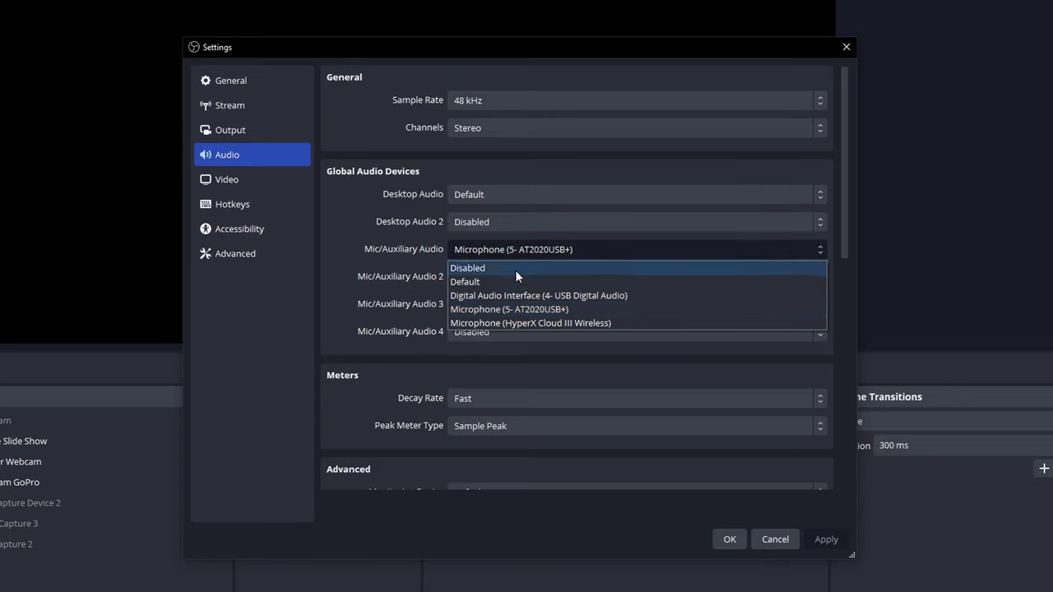
click(525, 311)
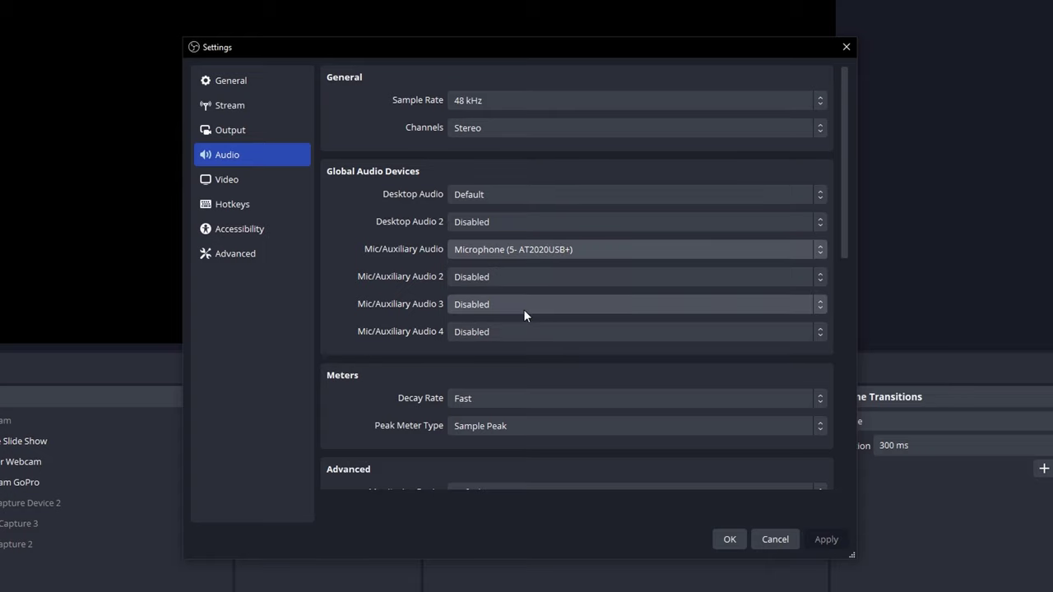
scroll(576, 346, down, 3)
- Set the base (canvas) resolution in the video settings to 2560x1440
click(247, 183)
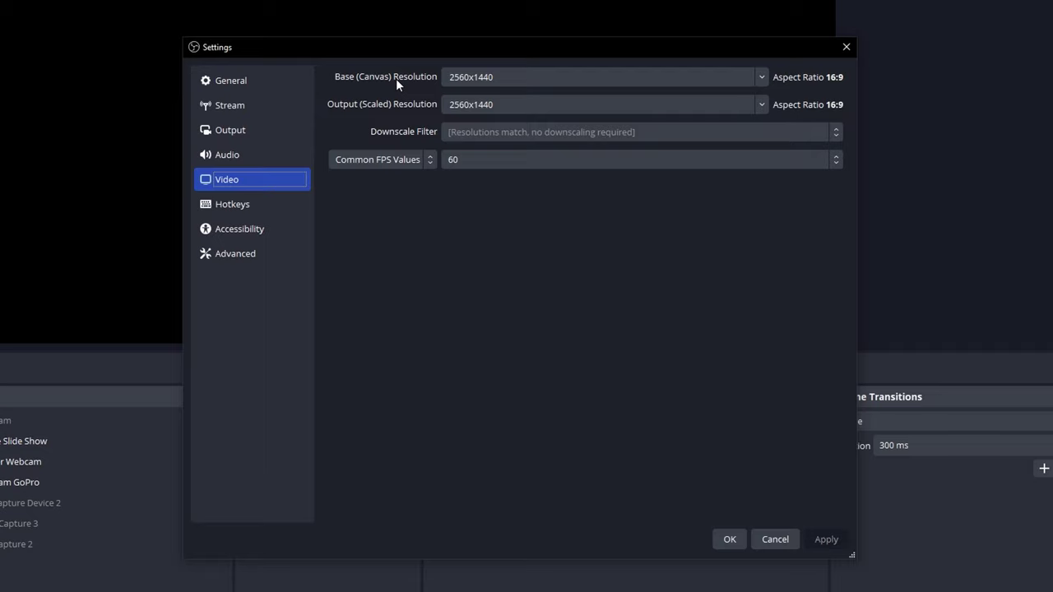
click(526, 78)
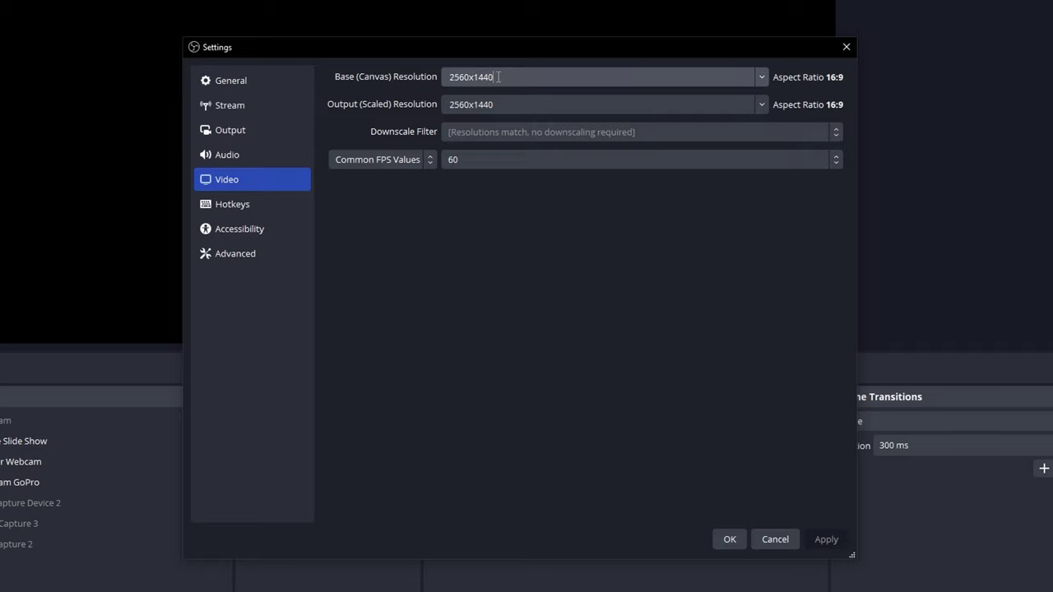
click(762, 78)
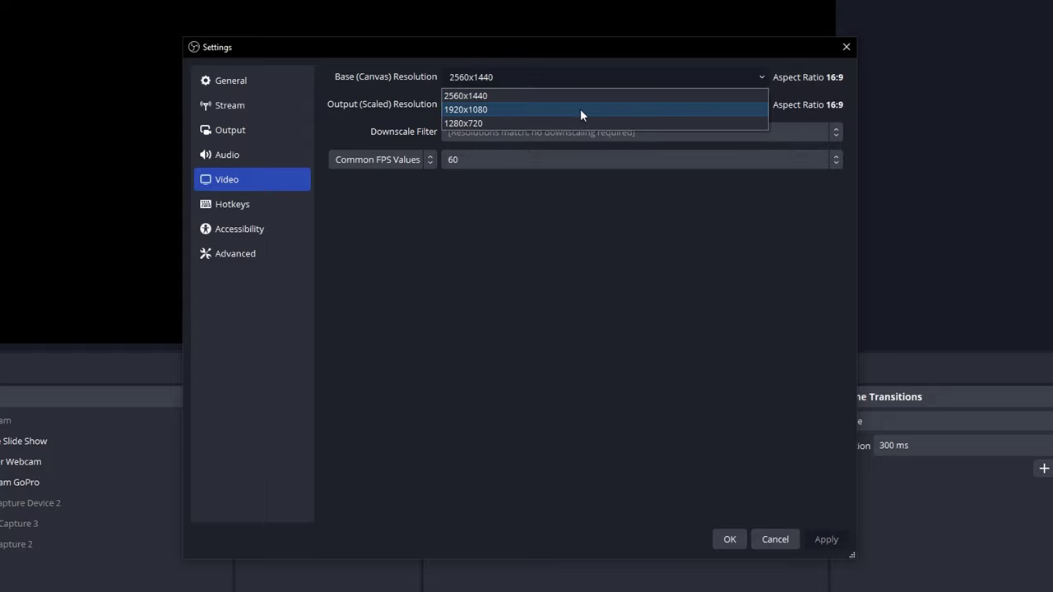
click(539, 198)
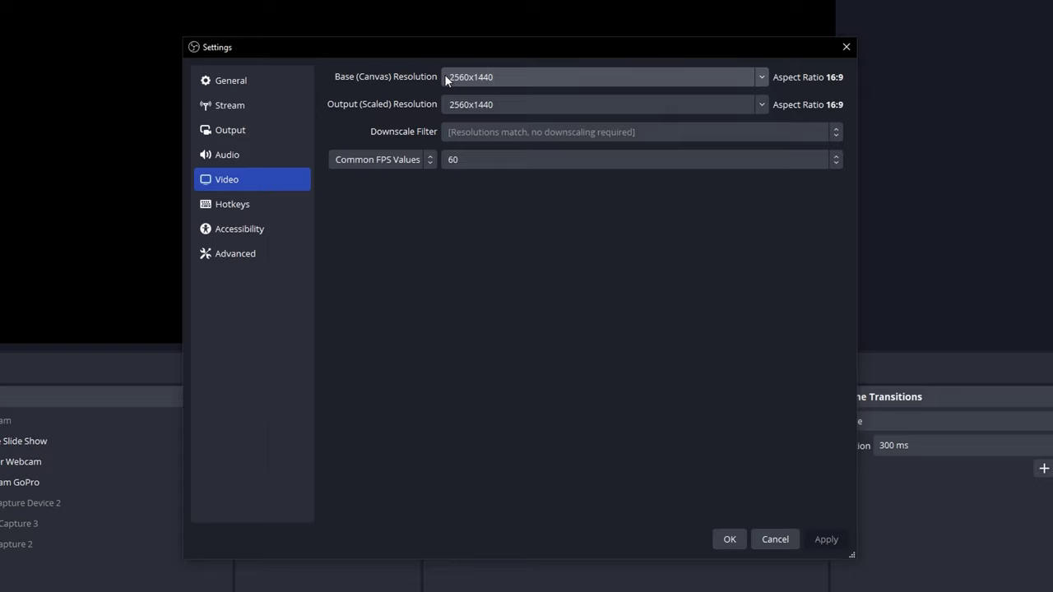
click(762, 76)
click(480, 97)
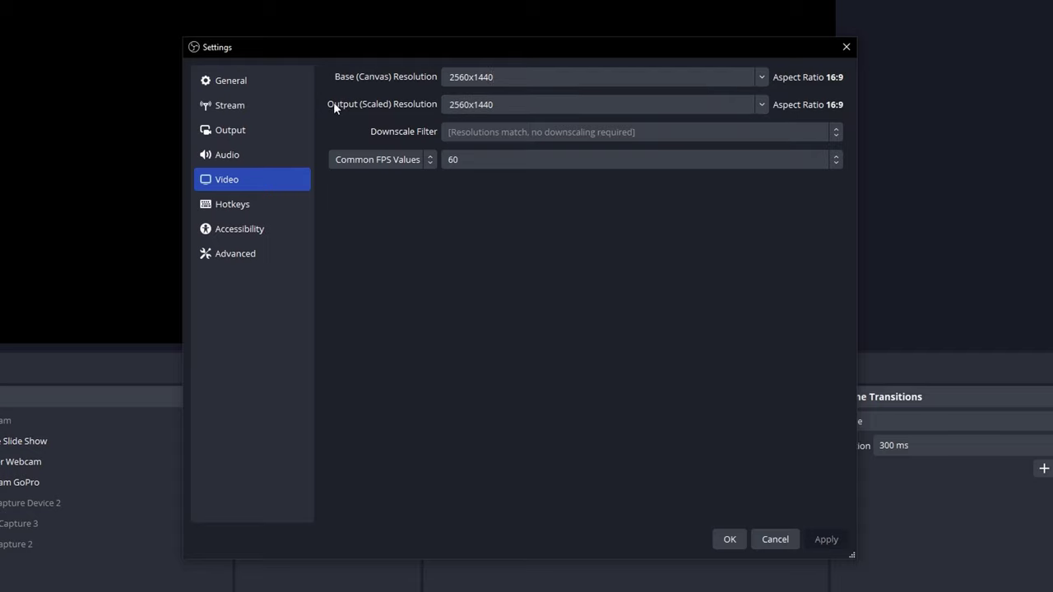
- Set the output (scaled) resolution to 1920x1080
click(745, 104)
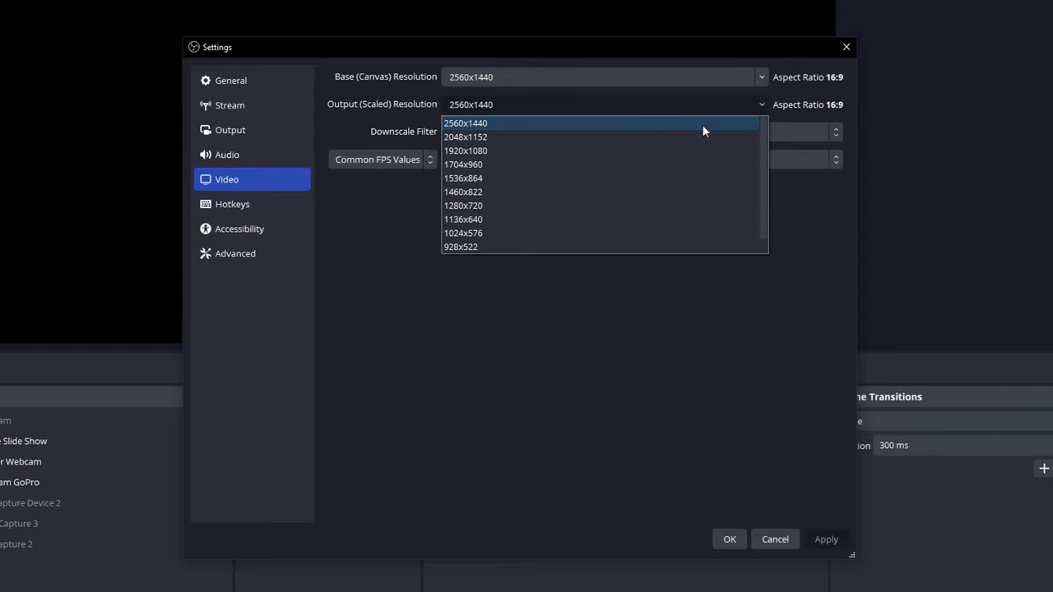
click(590, 153)
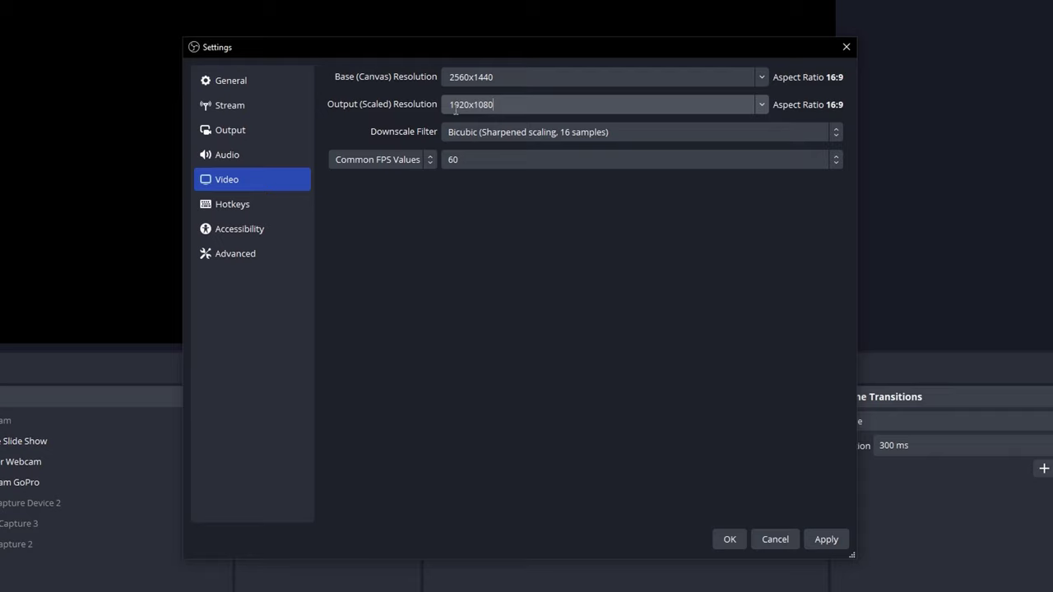
click(508, 105)
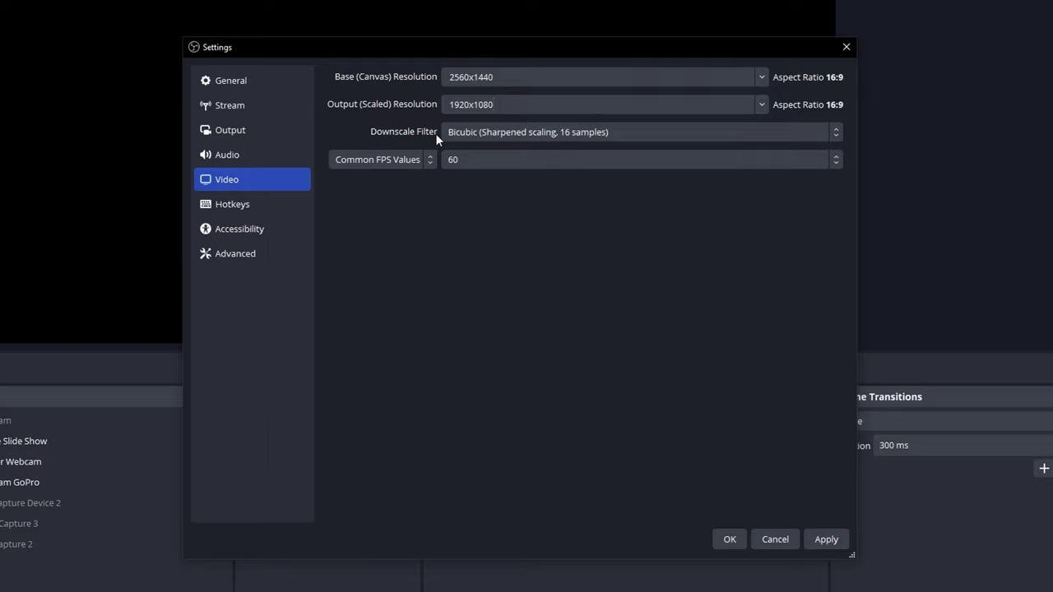
- Set the downscale filter to Lanczos (Sharpened scaling, 36 samples) and the common FPS value to 60, and apply the video settings
click(473, 132)
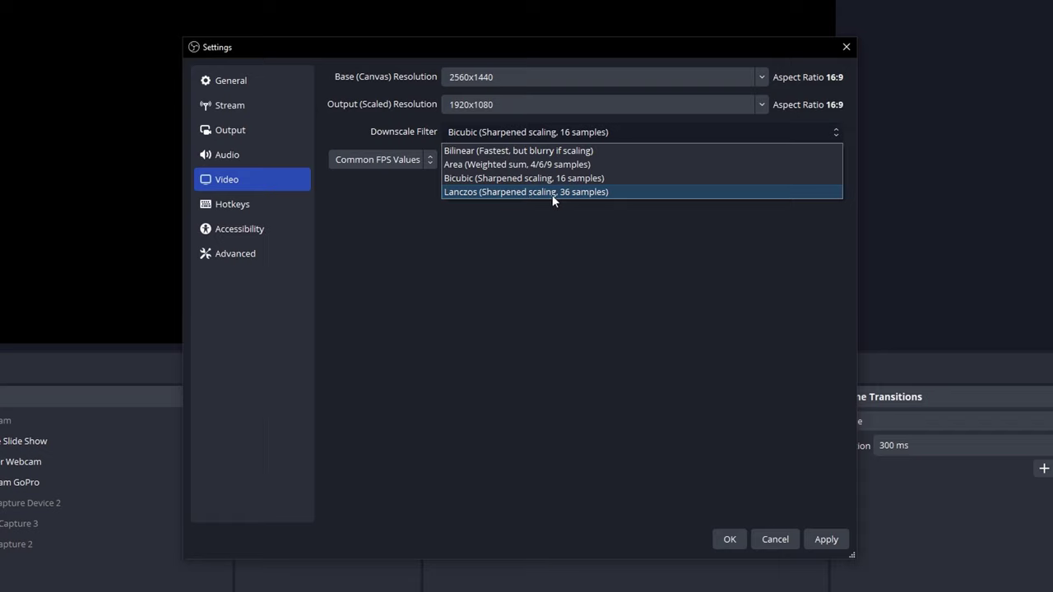
click(576, 191)
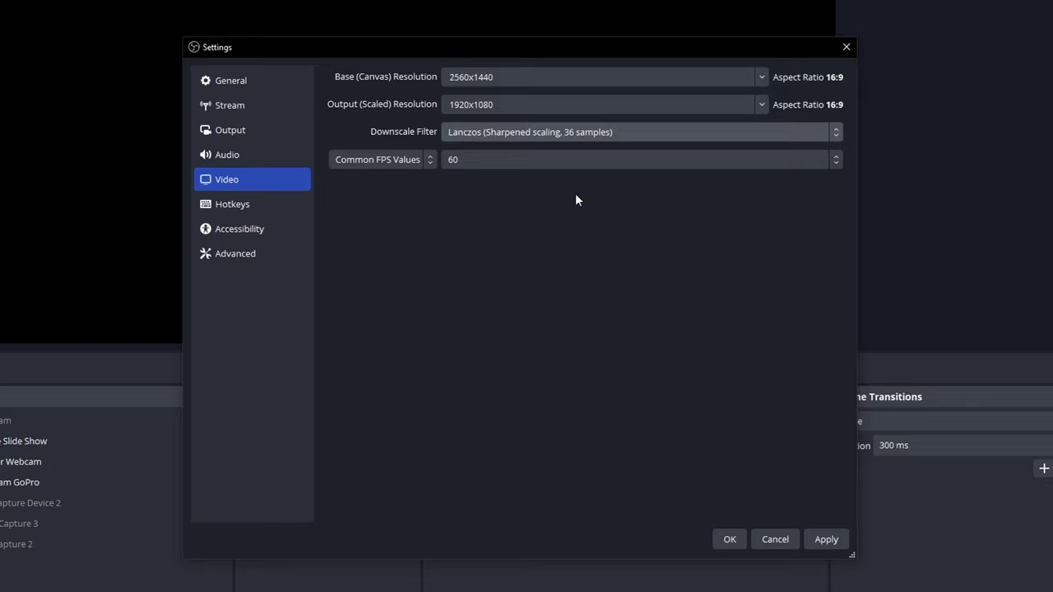
click(475, 159)
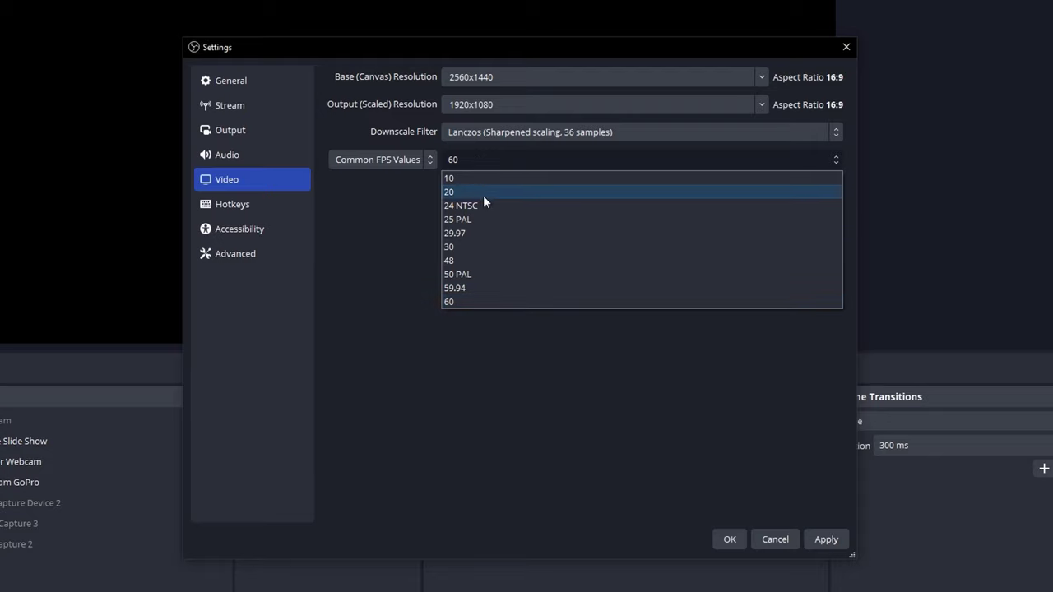
click(483, 302)
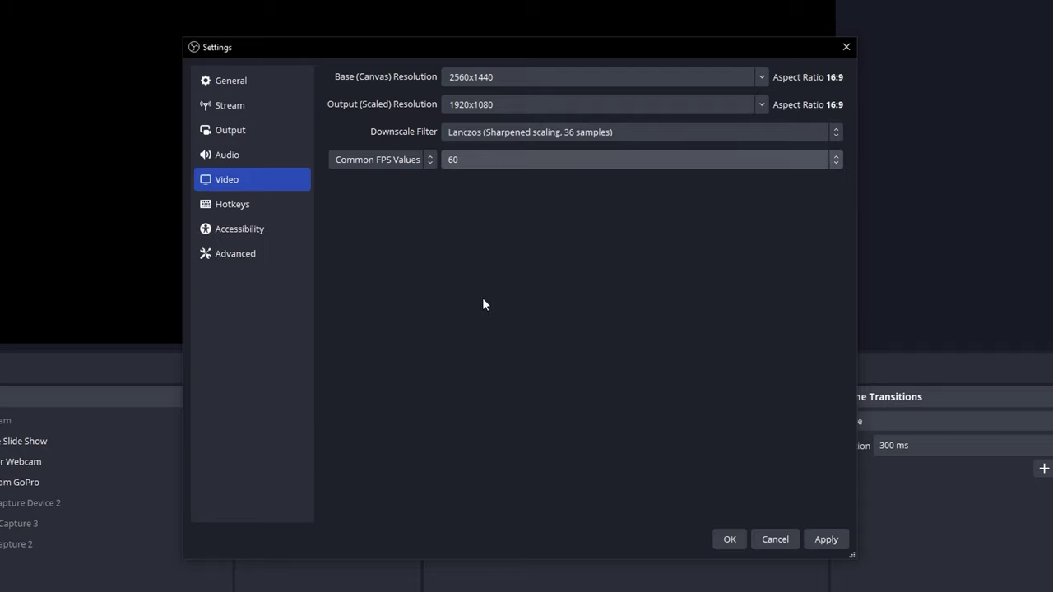
click(829, 538)
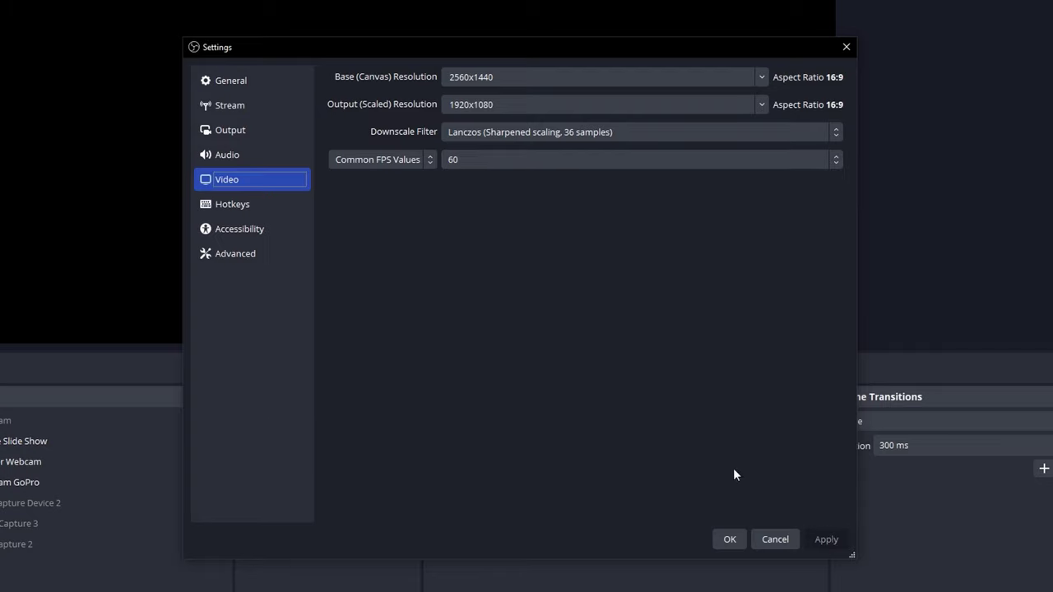
- Set the color range to Full in the advanced video settings
click(287, 259)
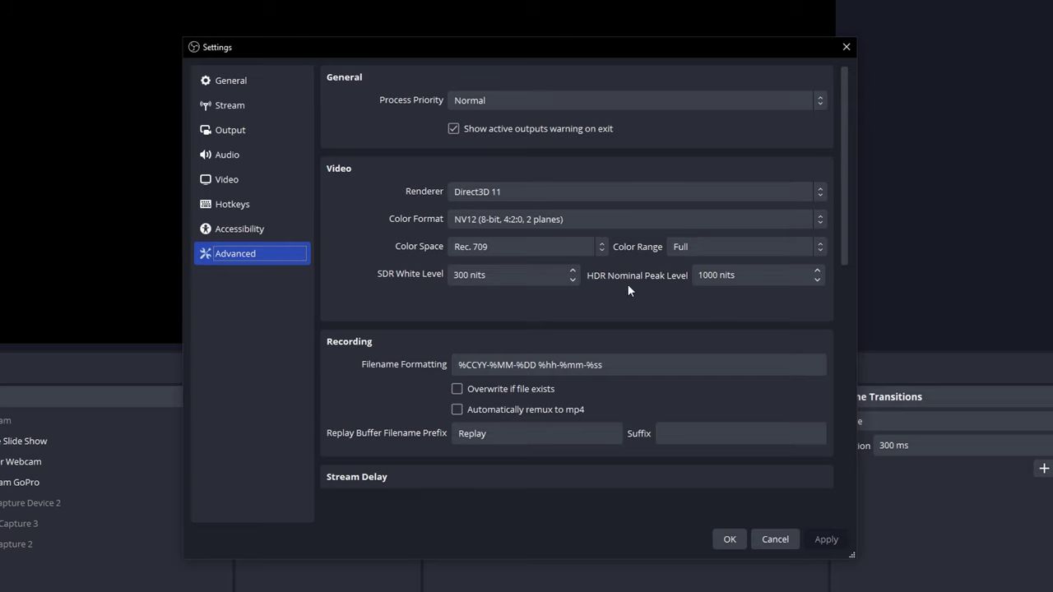
click(715, 248)
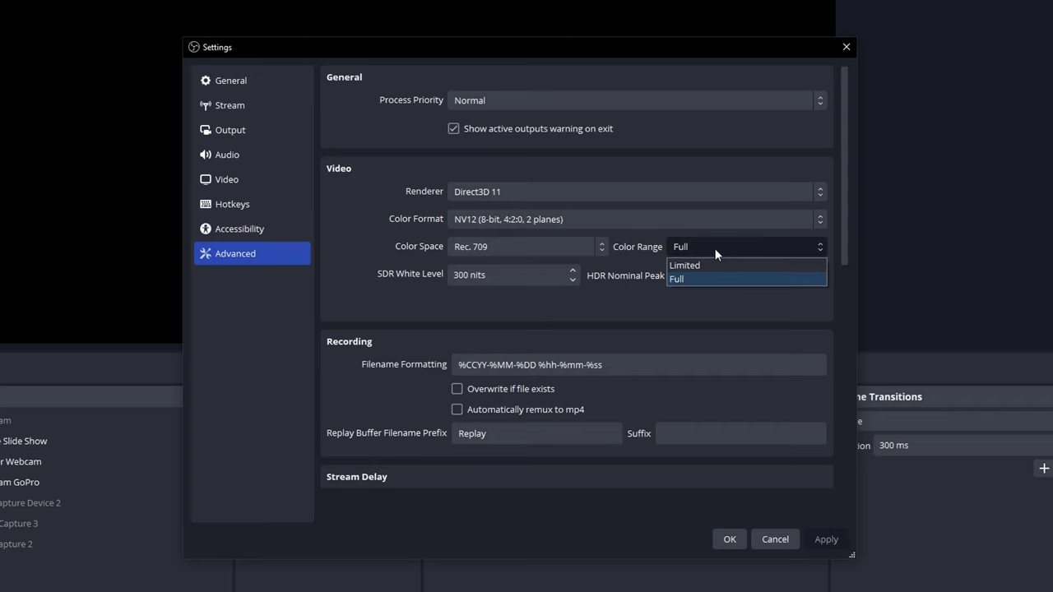
click(640, 265)
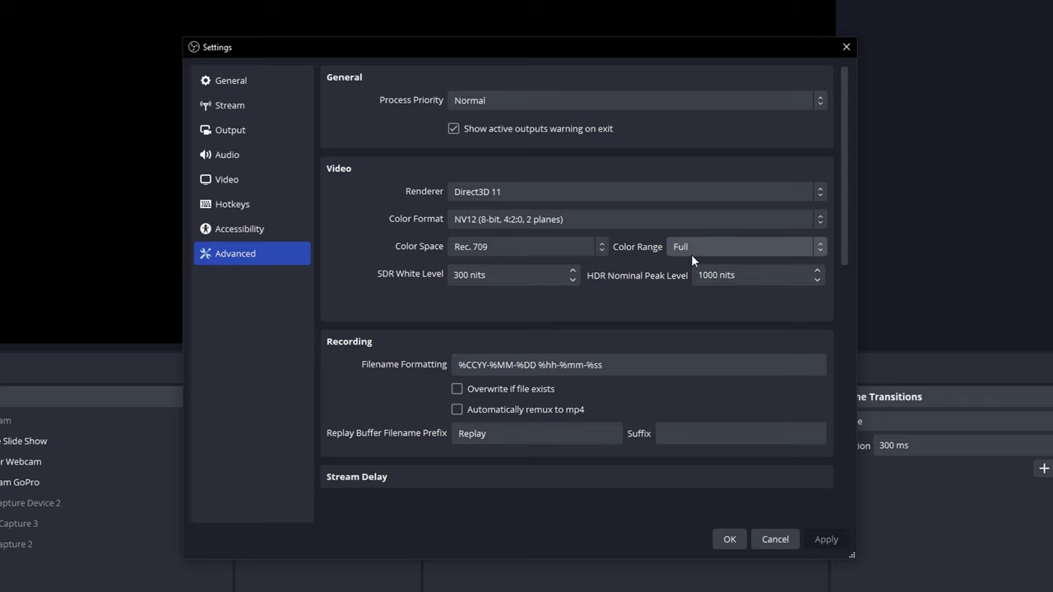
click(690, 260)
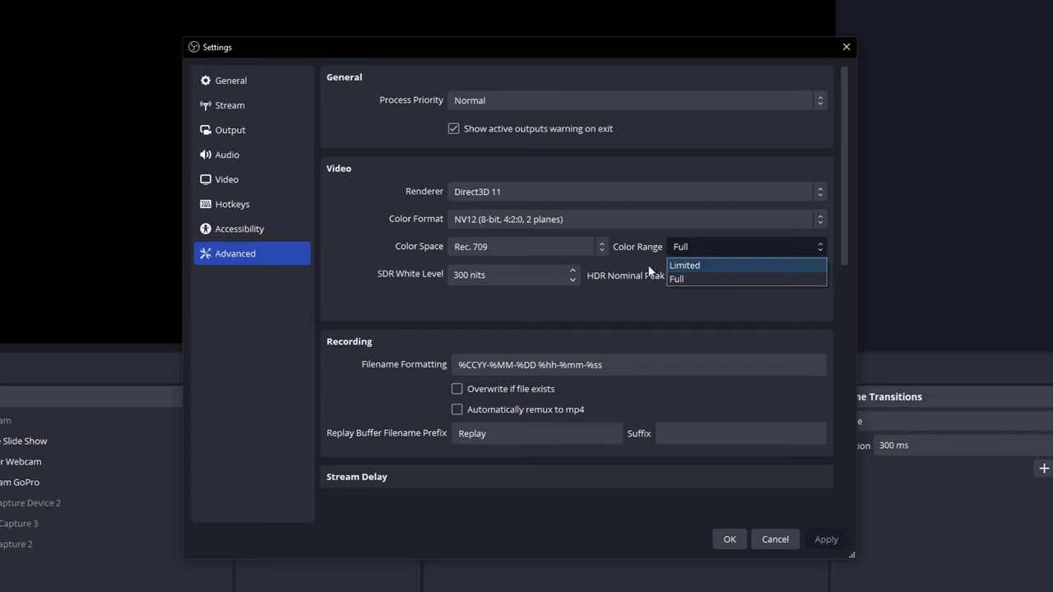
click(668, 279)
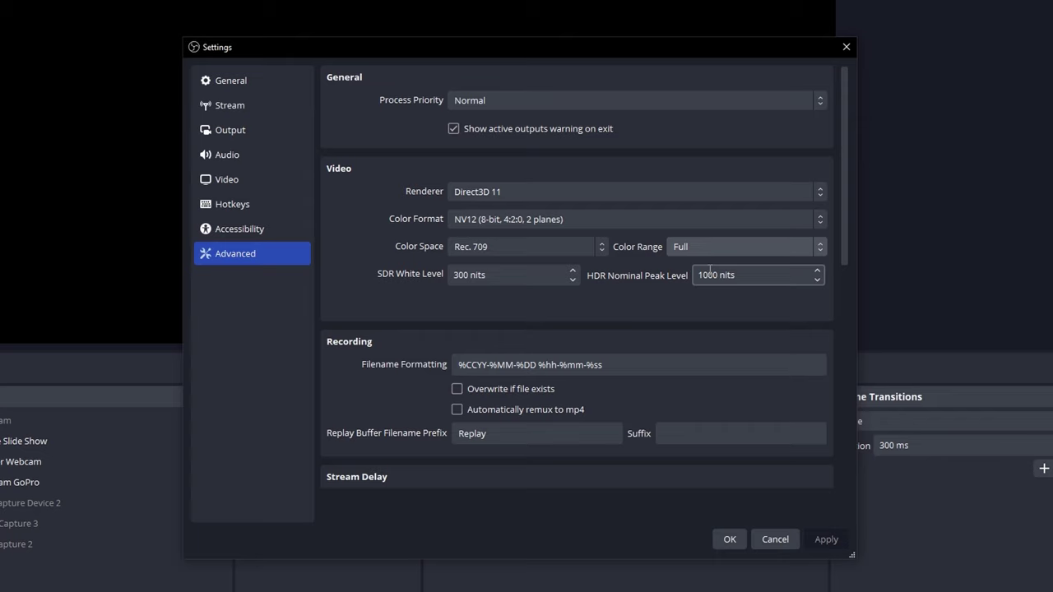
- Check the recording format in the output settings, and enable automatic remuxing to mp4 in the advanced recording settings, saving the changes
scroll(709, 272, down, 2)
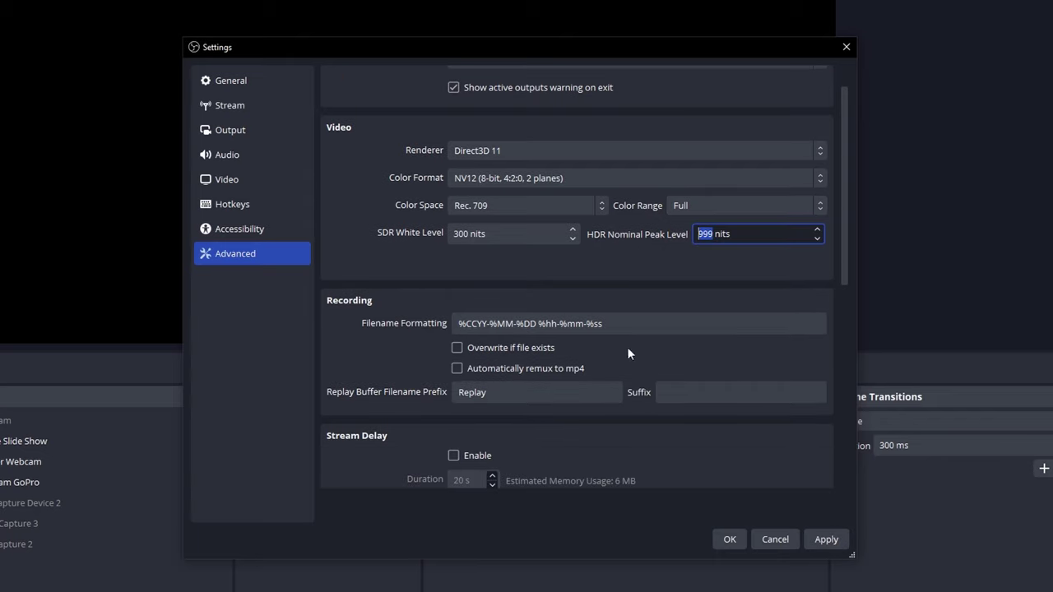
scroll(655, 363, down, 1)
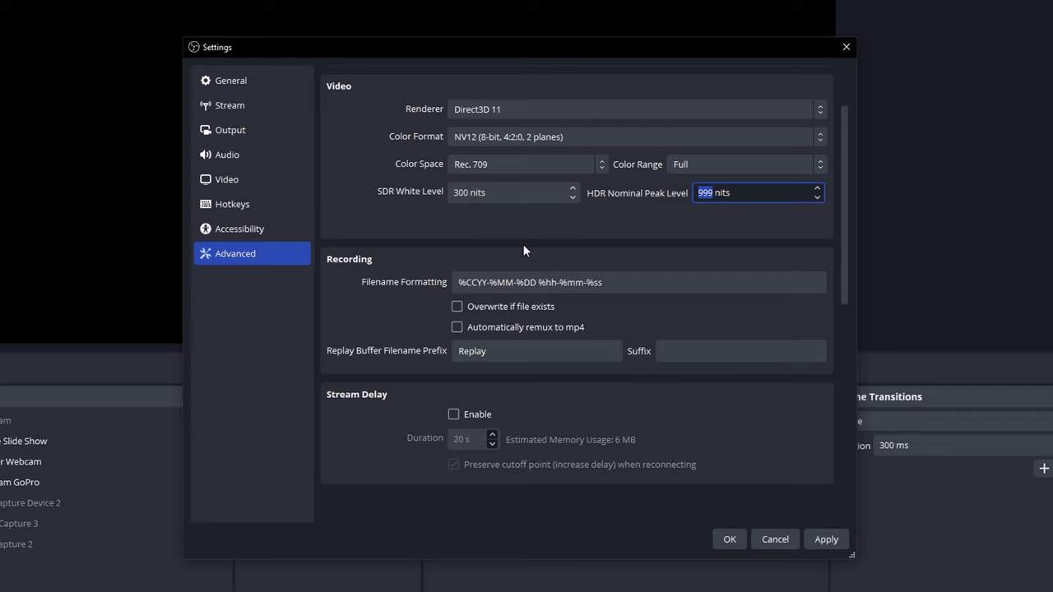
click(252, 131)
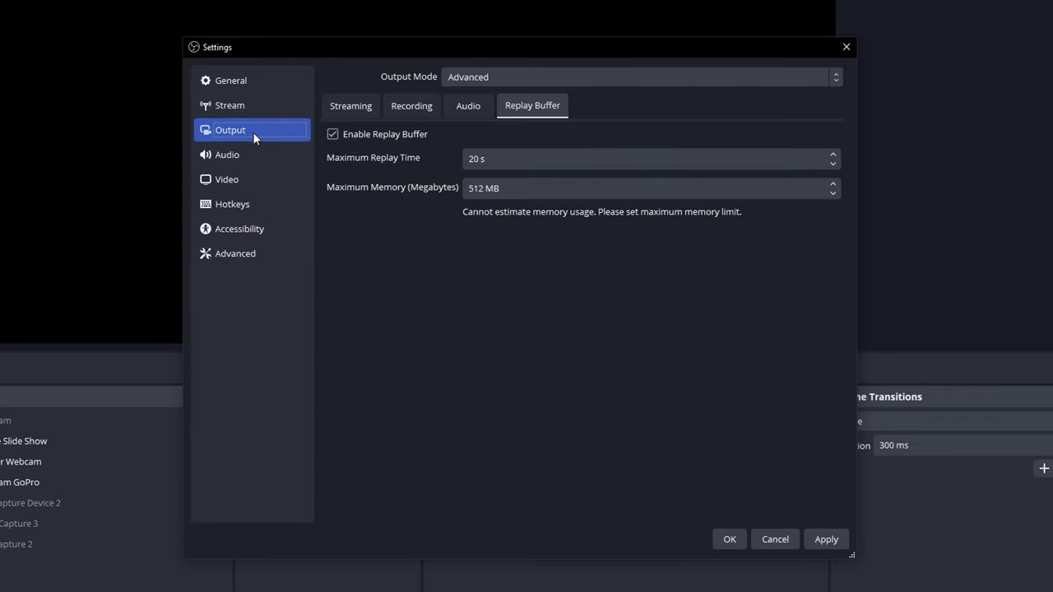
click(397, 111)
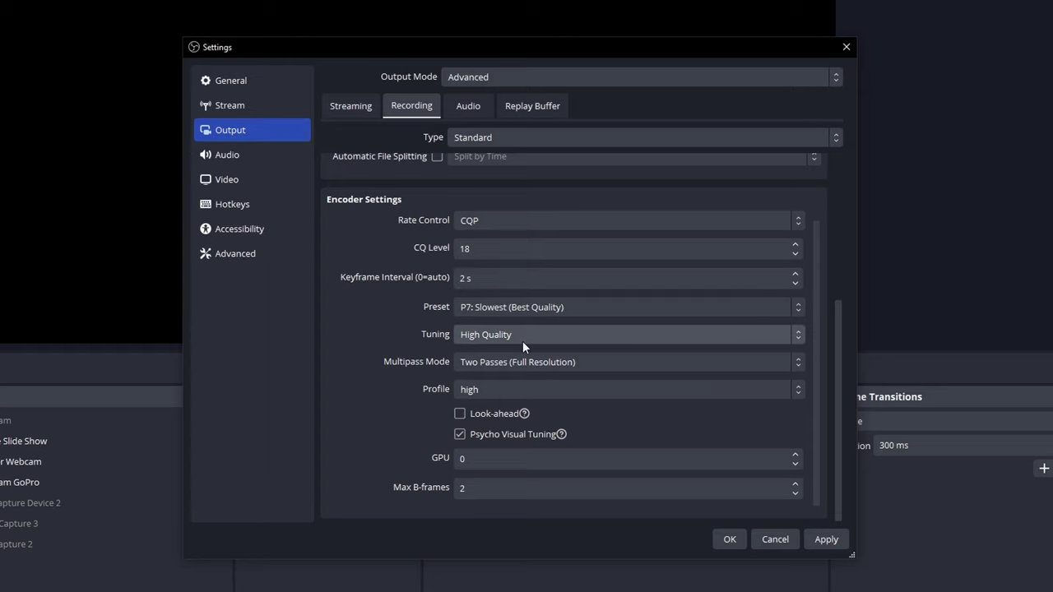
scroll(754, 288, up, 5)
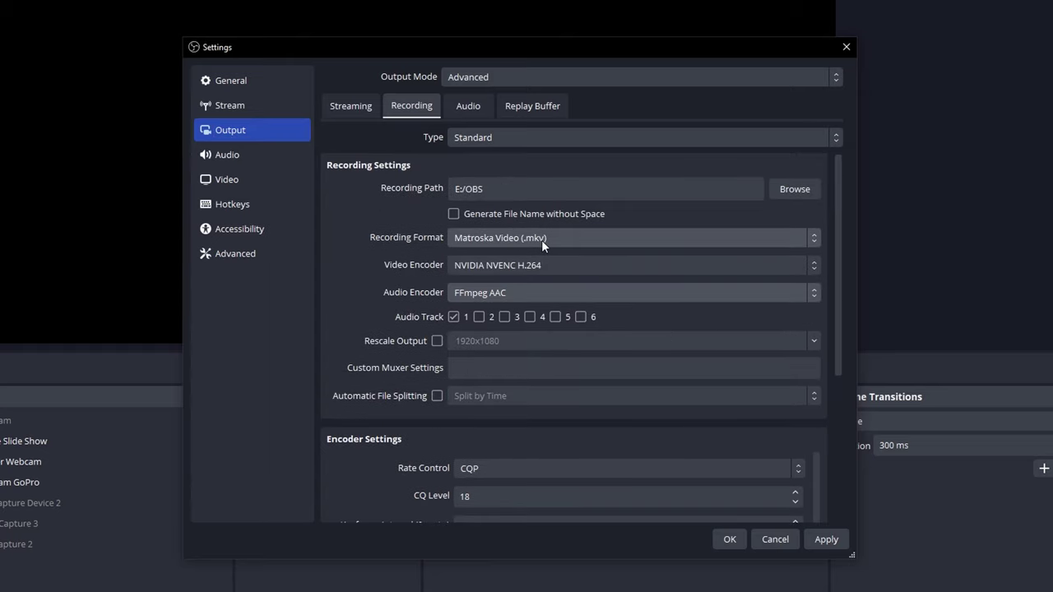
click(277, 249)
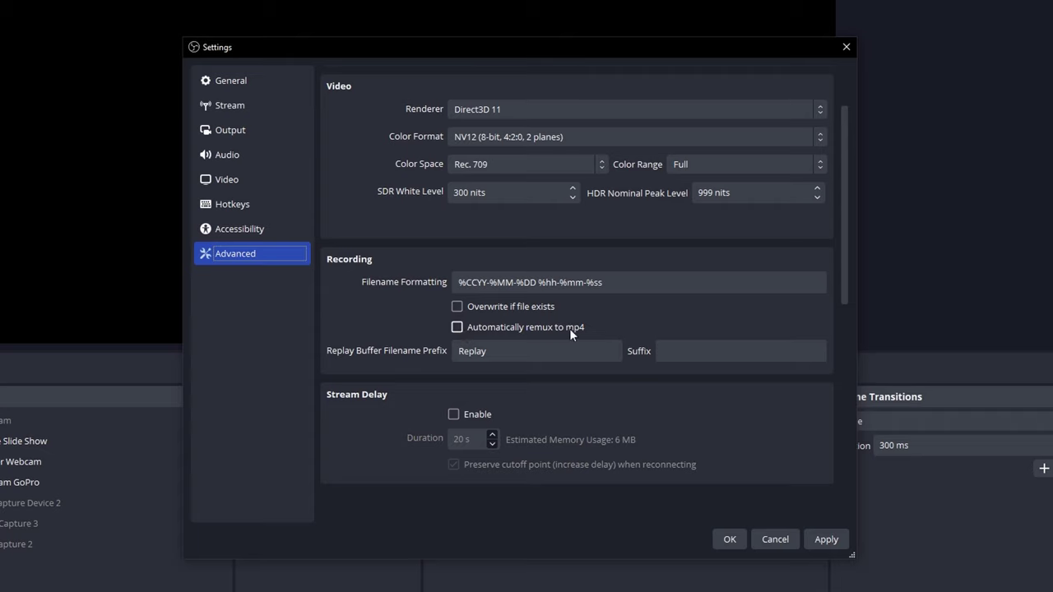
click(458, 326)
click(827, 539)
click(729, 539)
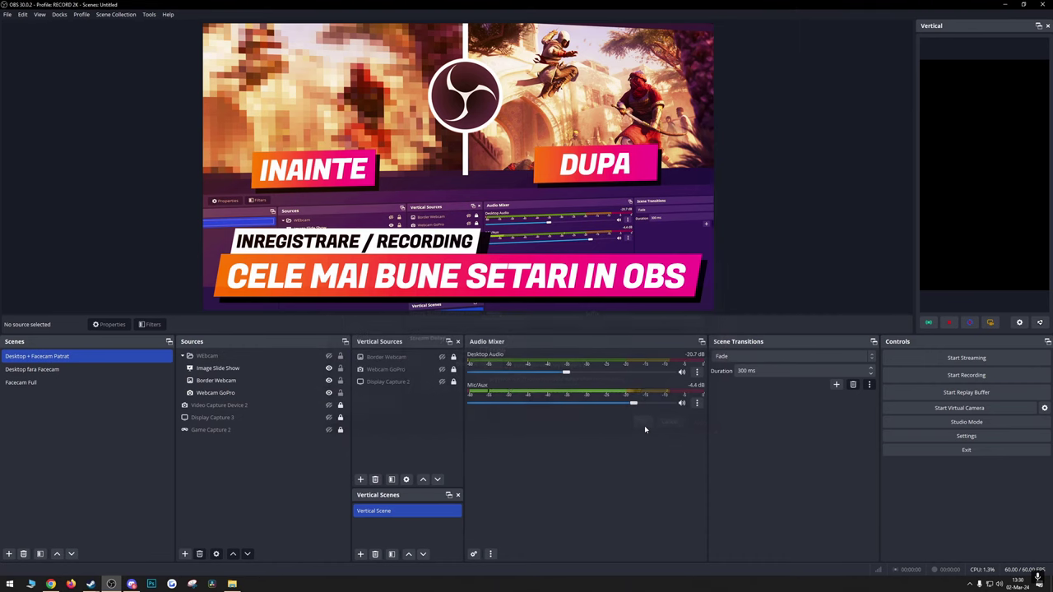